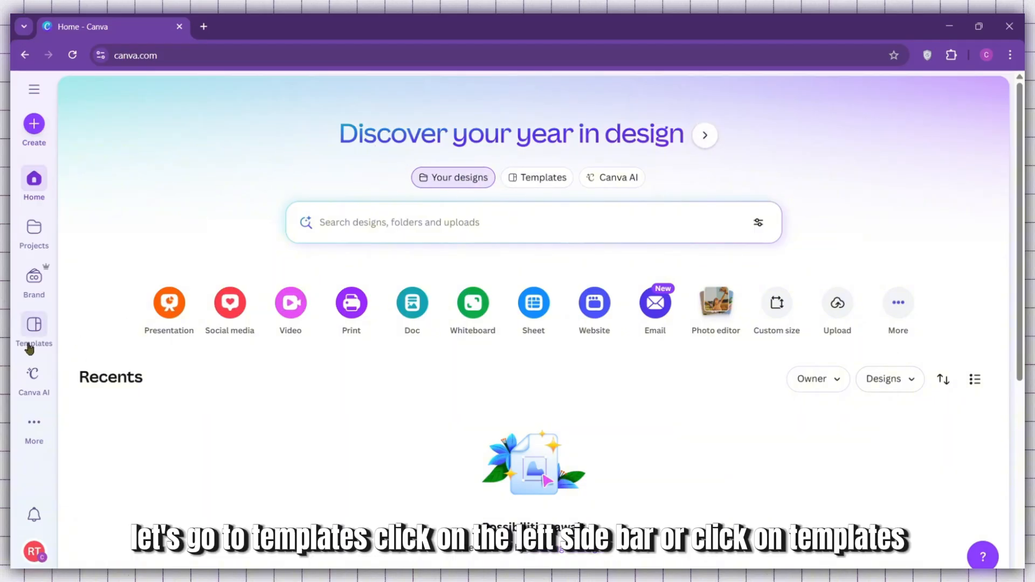
# - Search the template library for "instagram posts quote"
pyautogui.click(534, 182)
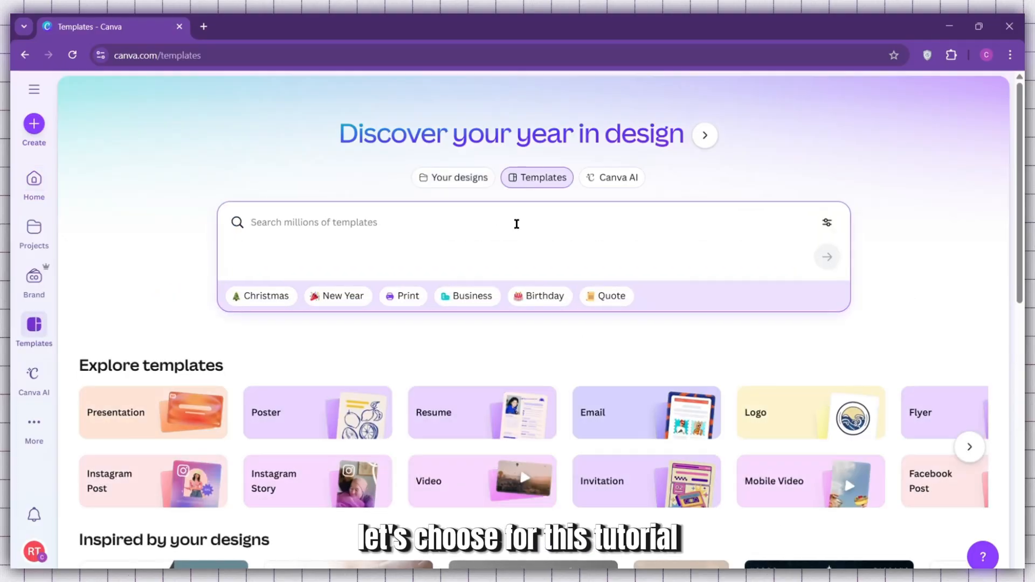
pyautogui.click(516, 223)
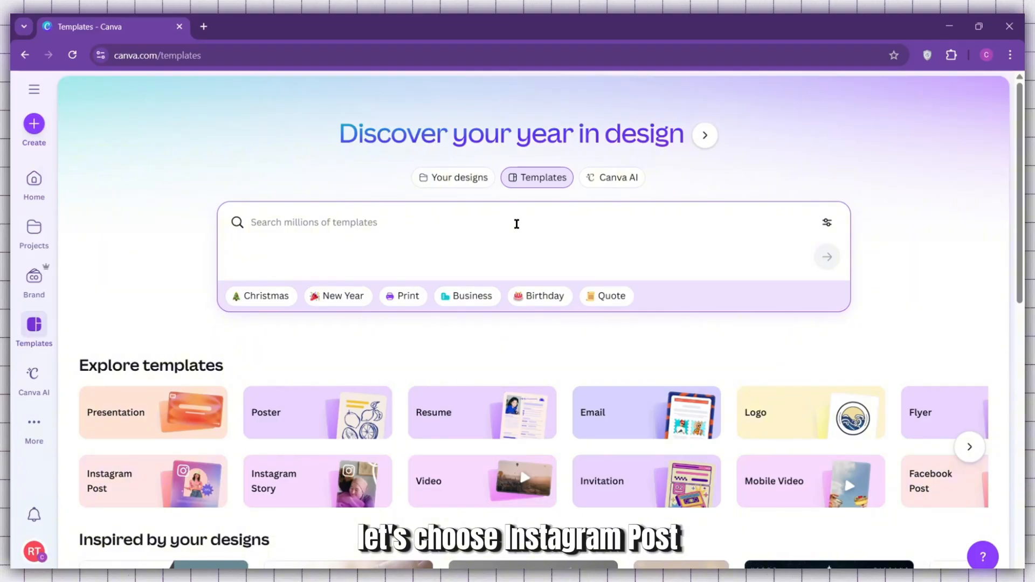
pyautogui.write('i')
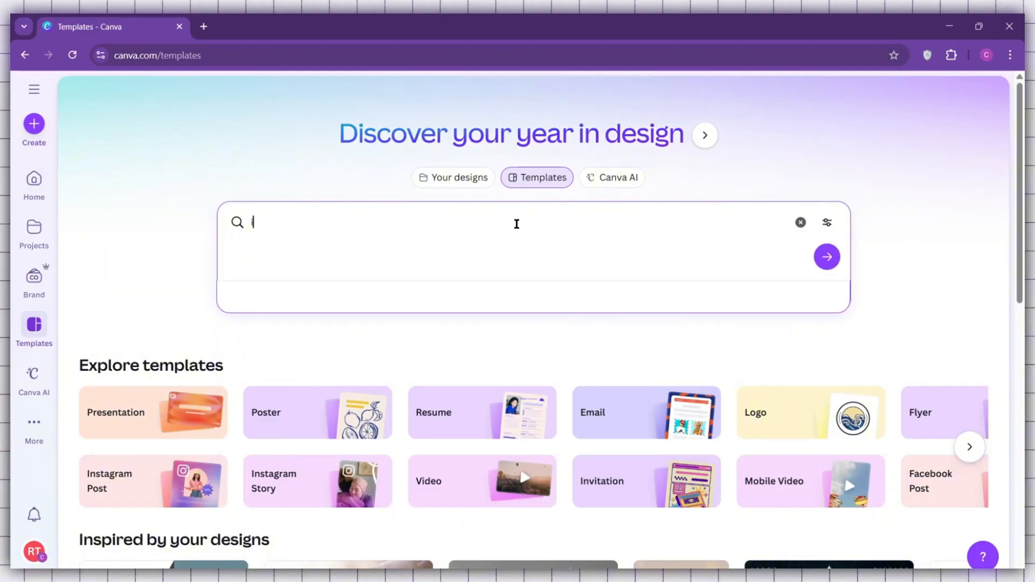
pyautogui.write('nstagram posts quote')
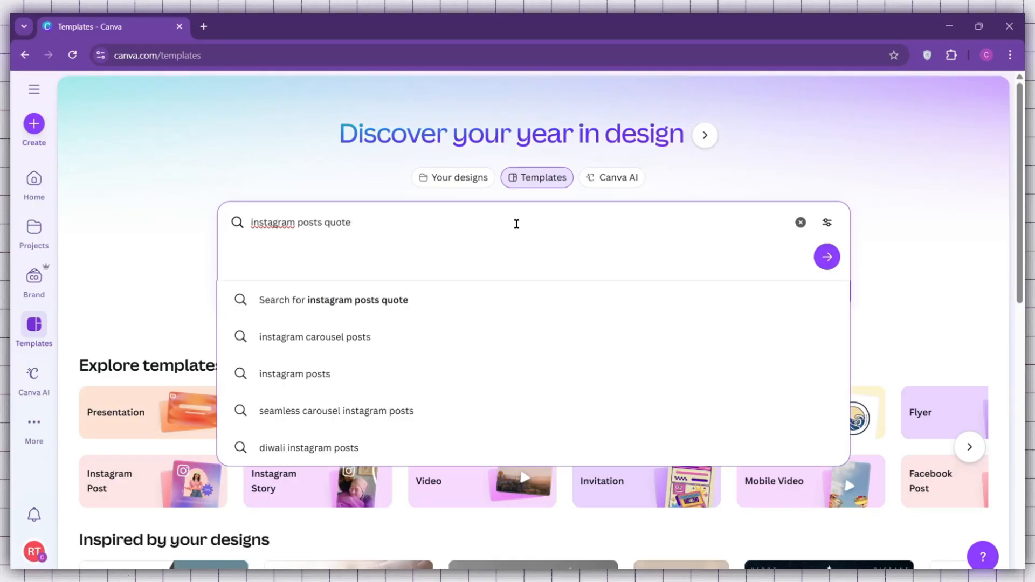
pyautogui.press('Return')
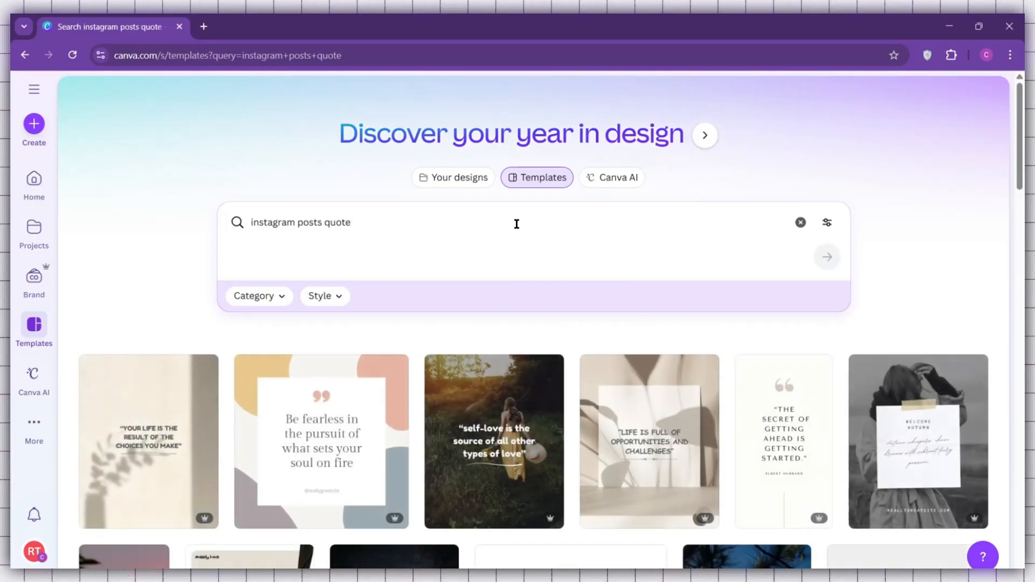
# - Choose the "Brown Daily Reminder Quotes Instagram Posts" template from the results and open it for customizing
pyautogui.scroll(-6, 720, 321)
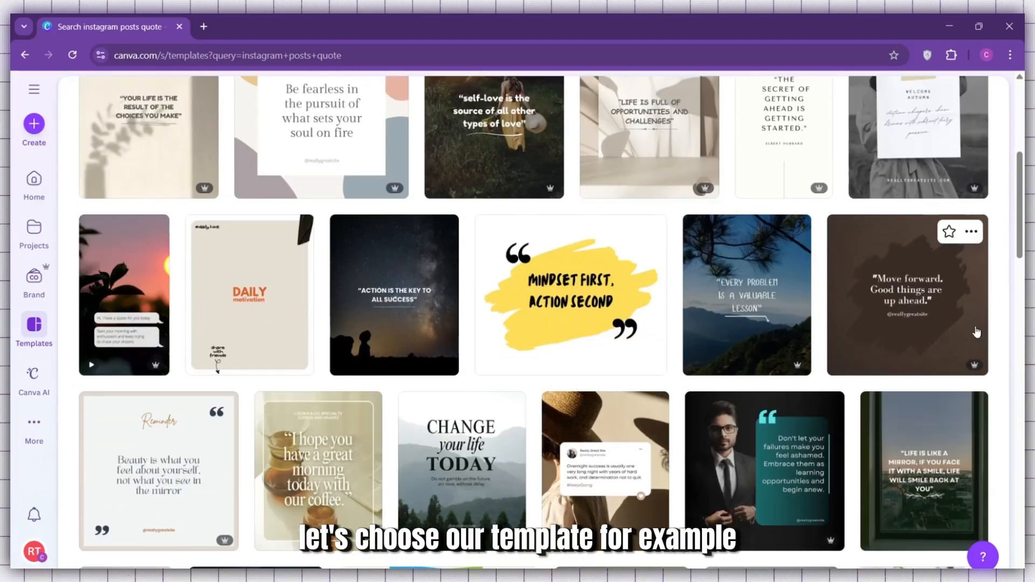
pyautogui.scroll(4, 557, 318)
pyautogui.scroll(-8, 556, 317)
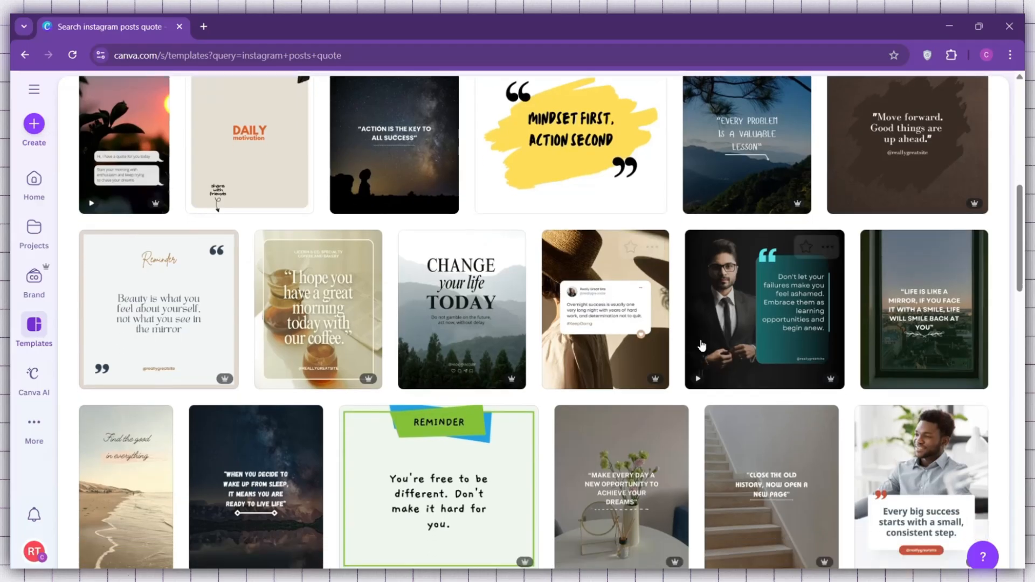
pyautogui.scroll(7, 788, 355)
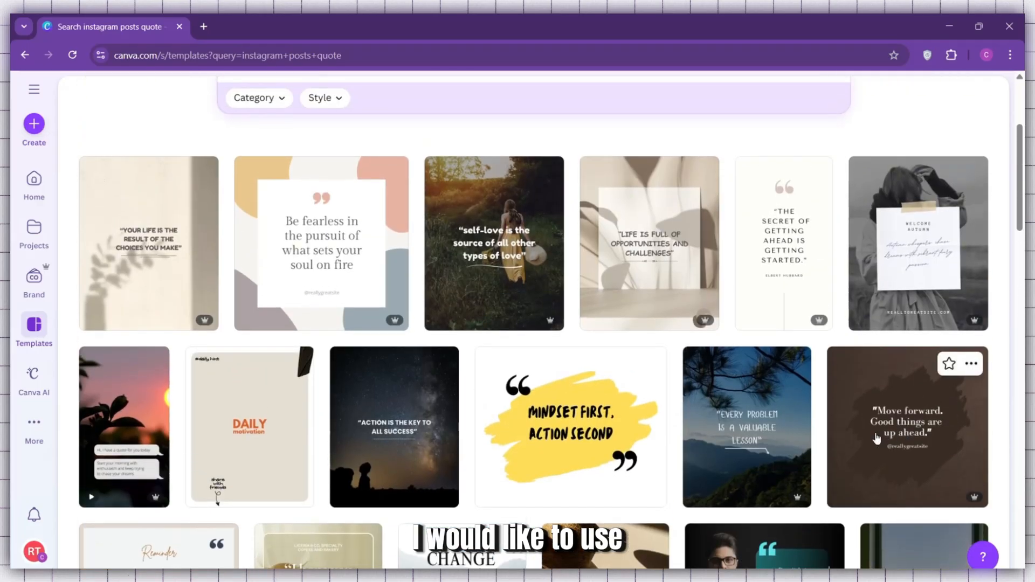
pyautogui.click(876, 438)
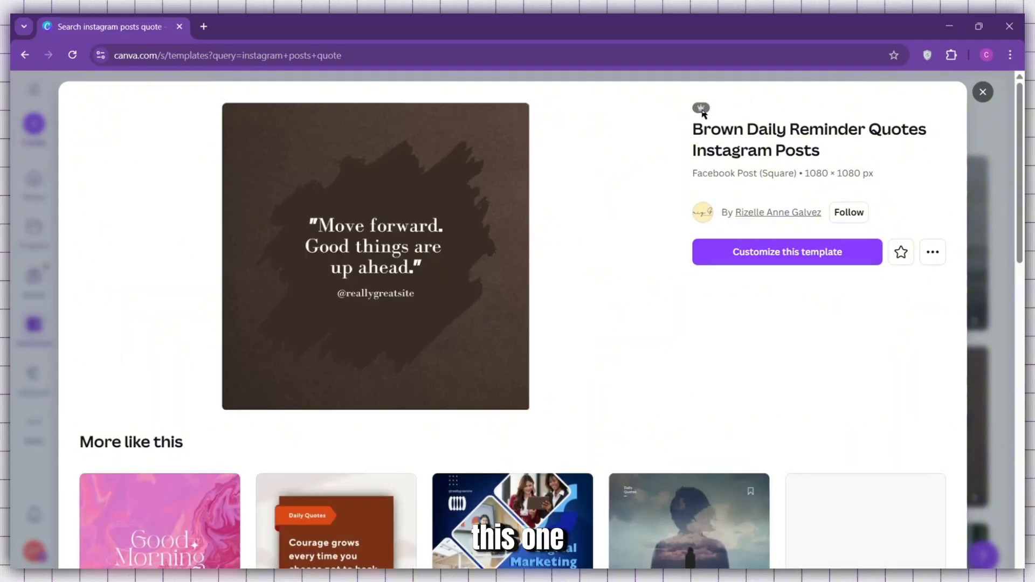
pyautogui.click(825, 255)
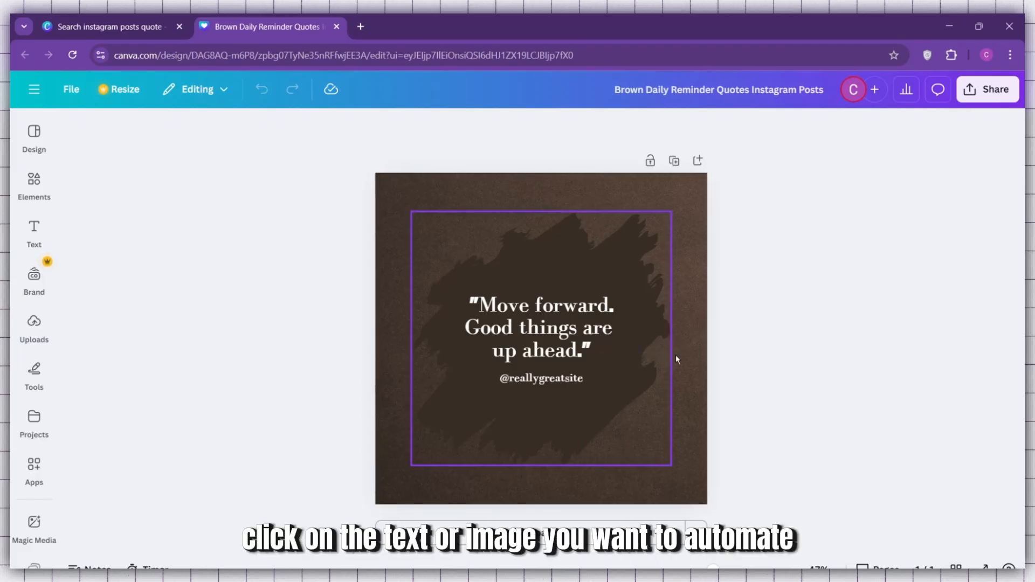
# - Select the "Move forward. Good things are up ahead." quote text and start Bulk create with manual data entry
pyautogui.click(575, 347)
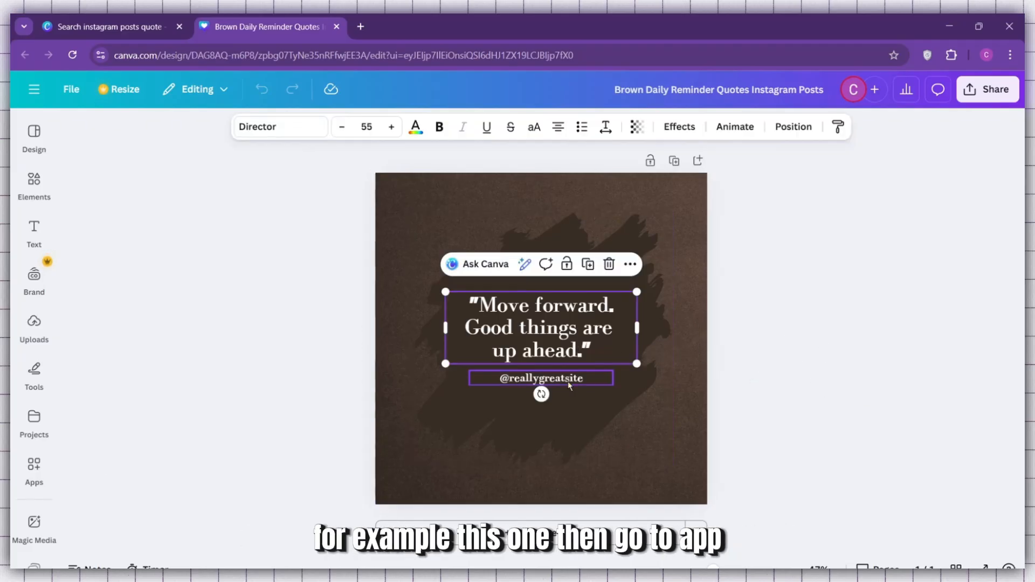
pyautogui.click(33, 468)
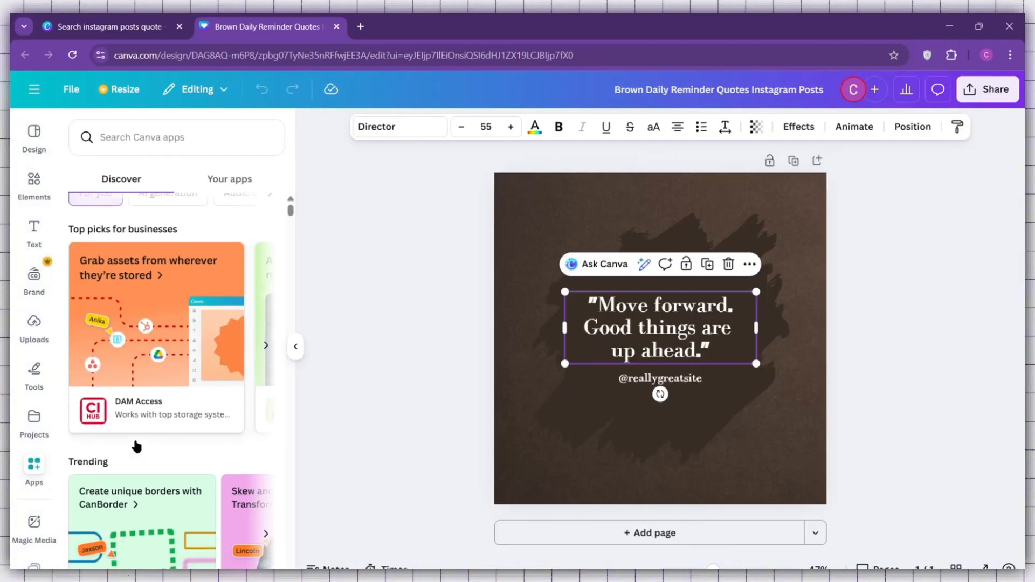
pyautogui.scroll(-7, 134, 445)
pyautogui.click(89, 328)
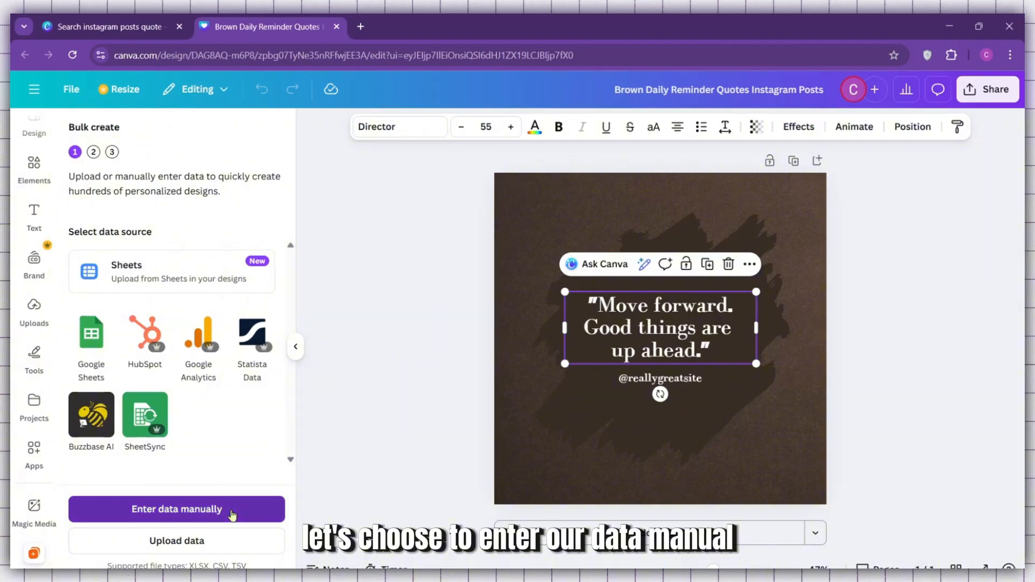
pyautogui.click(231, 512)
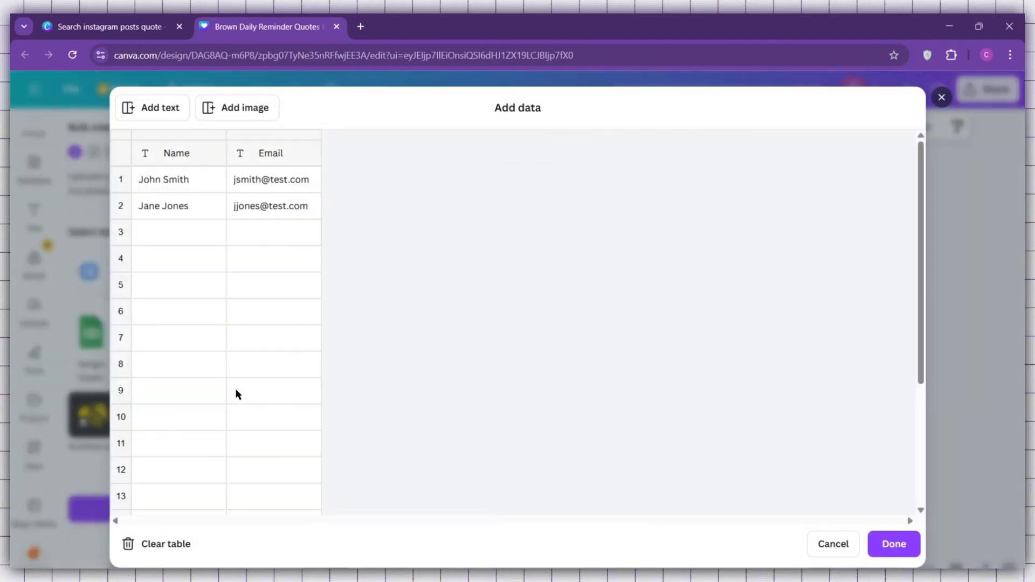
# - Remove the Email column from the data table and clear the sample name in the first row
pyautogui.click(295, 135)
pyautogui.press('Delete')
pyautogui.press('BackSpace')
pyautogui.press('BackSpace')
pyautogui.press('BackSpace')
pyautogui.press('BackSpace')
pyautogui.press('BackSpace')
pyautogui.press('BackSpace')
pyautogui.press('BackSpace')
pyautogui.press('BackSpace')
pyautogui.press('BackSpace')
pyautogui.press('BackSpace')
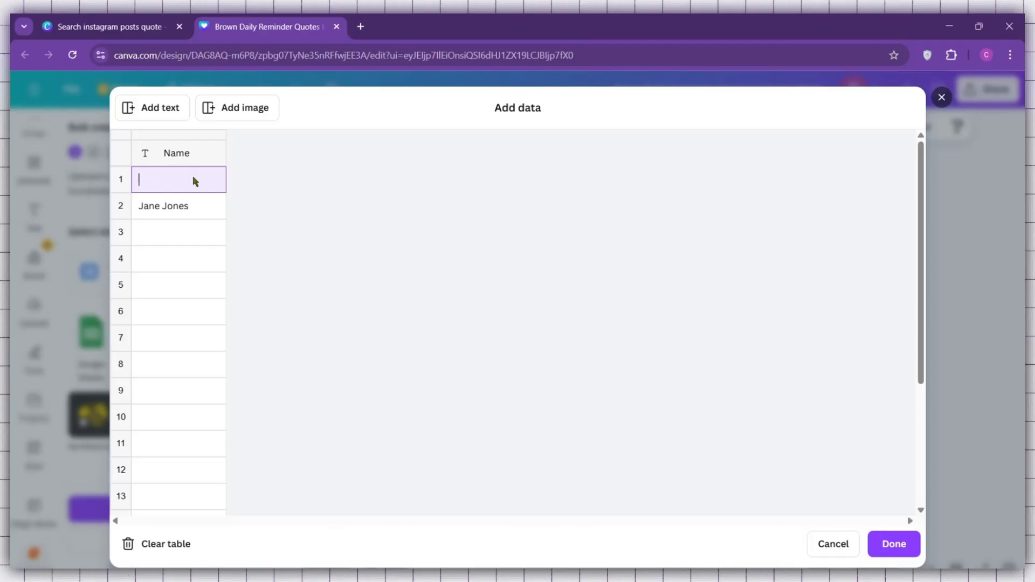
# - Fill the remaining text column with World, Life, Death and Love, leave its heading blank, and finish the data entry
pyautogui.write('World')
pyautogui.press('Return')
pyautogui.press('BackSpace')
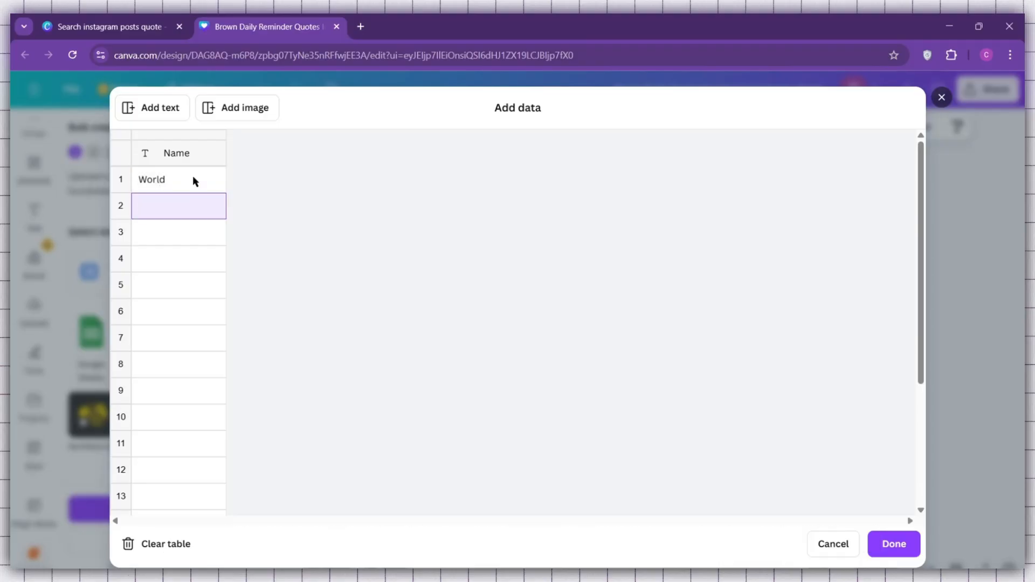
pyautogui.write('Love')
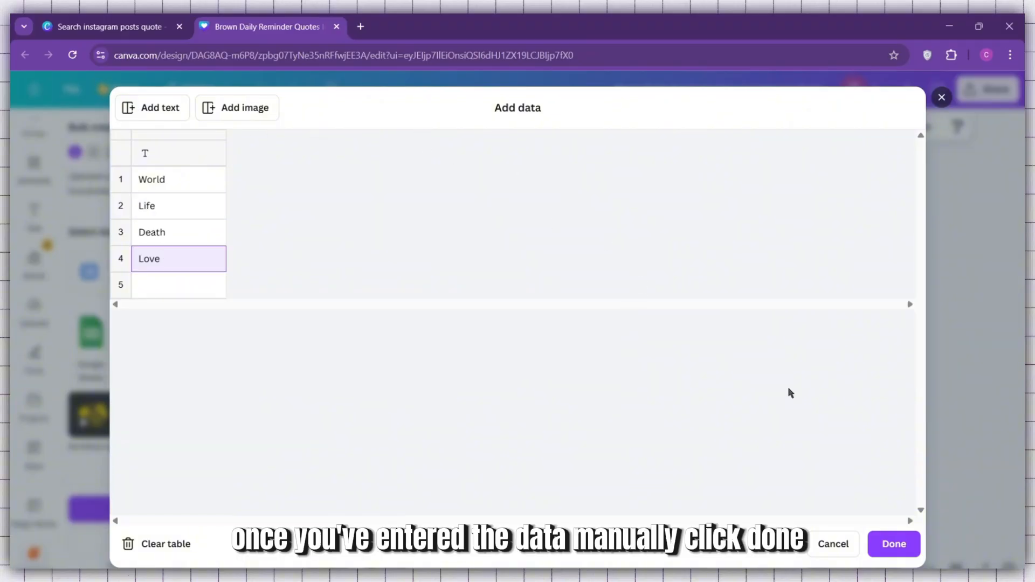
pyautogui.click(893, 544)
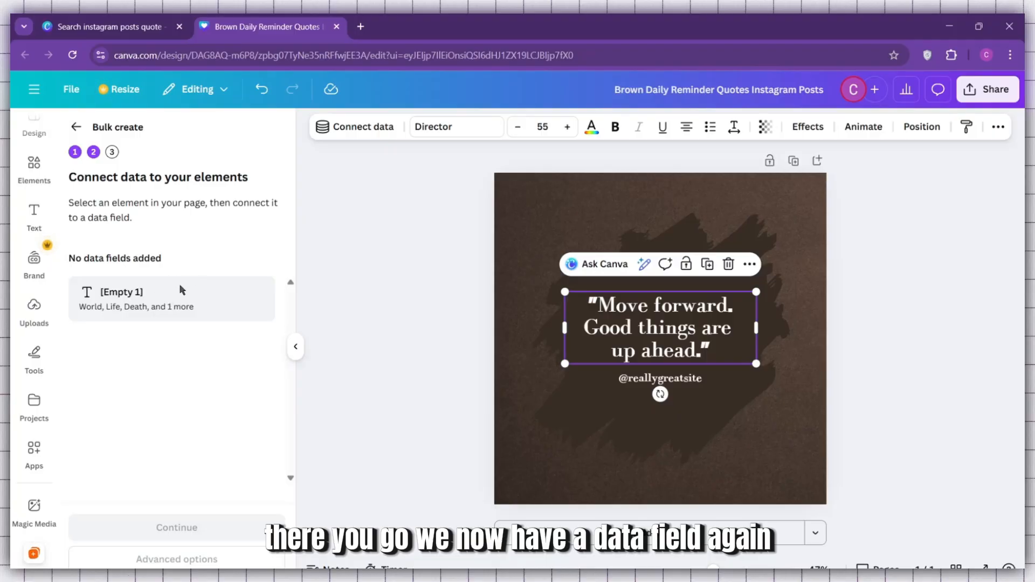
# - Connect the quote text element to the [Empty 1] data field
pyautogui.click(523, 345)
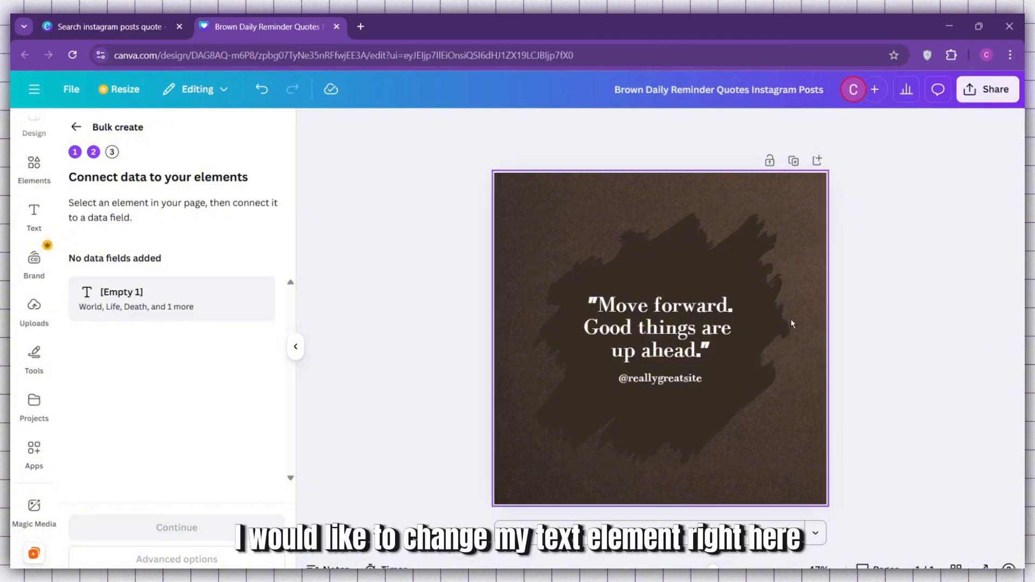
pyautogui.click(692, 330)
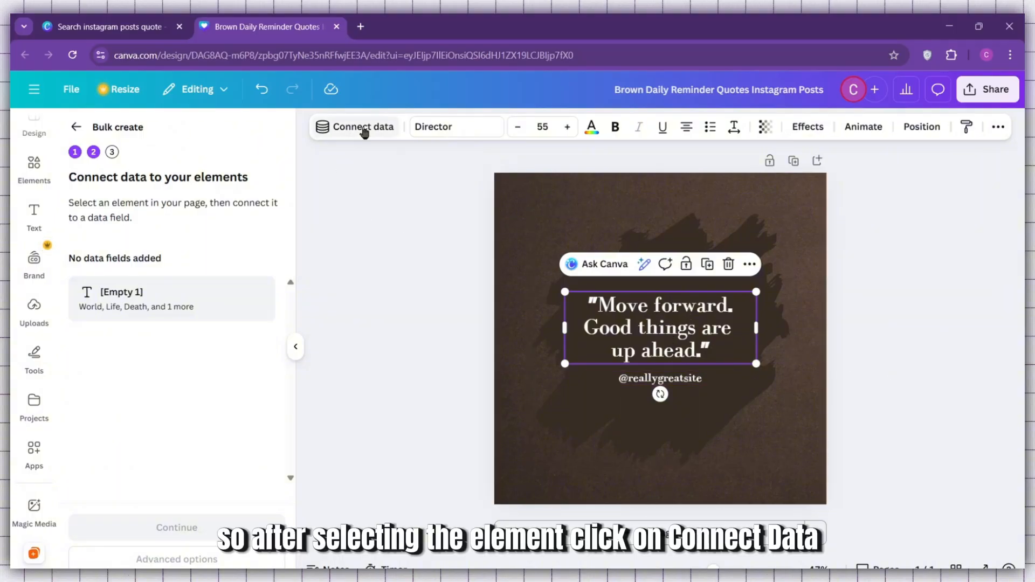
pyautogui.click(364, 129)
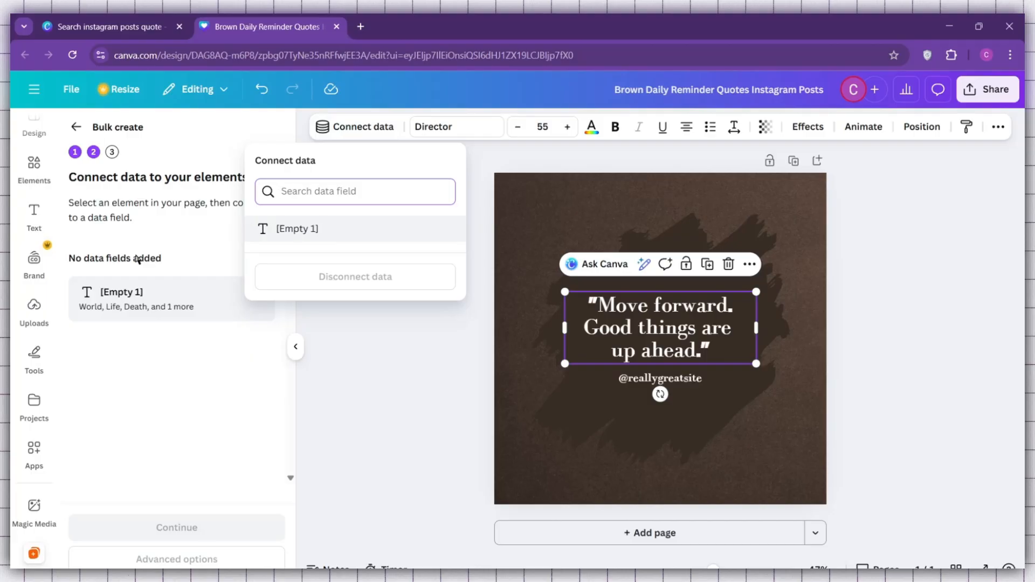
pyautogui.click(323, 230)
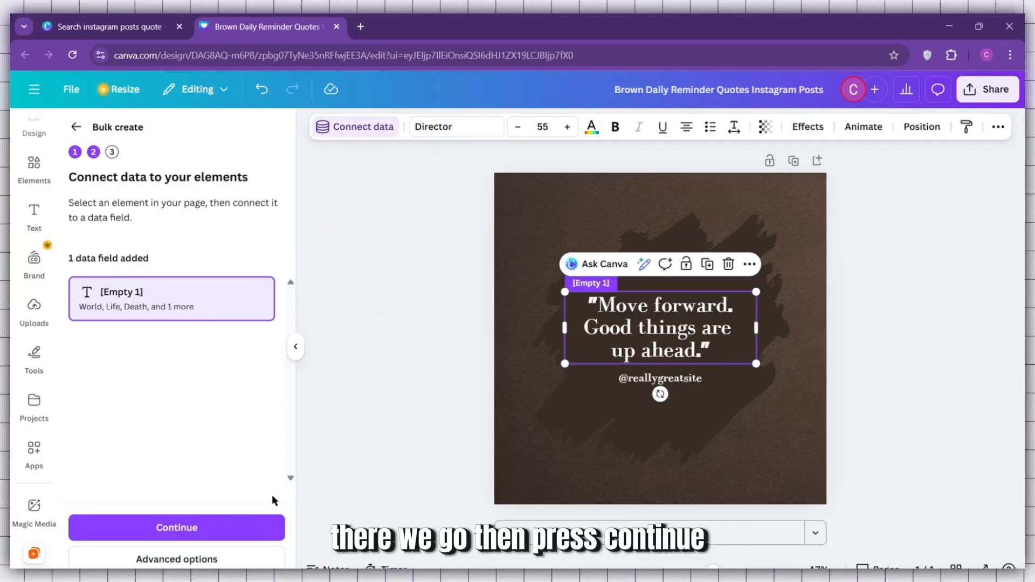
# - Generate designs for all four entries, World, Life, Death and Love, and open the created design
pyautogui.click(227, 534)
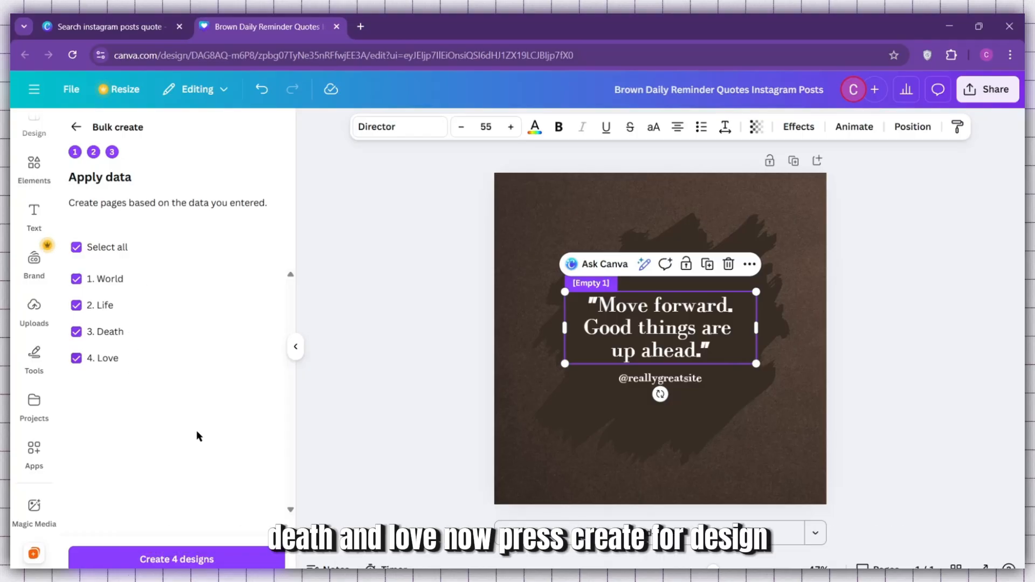
pyautogui.click(206, 561)
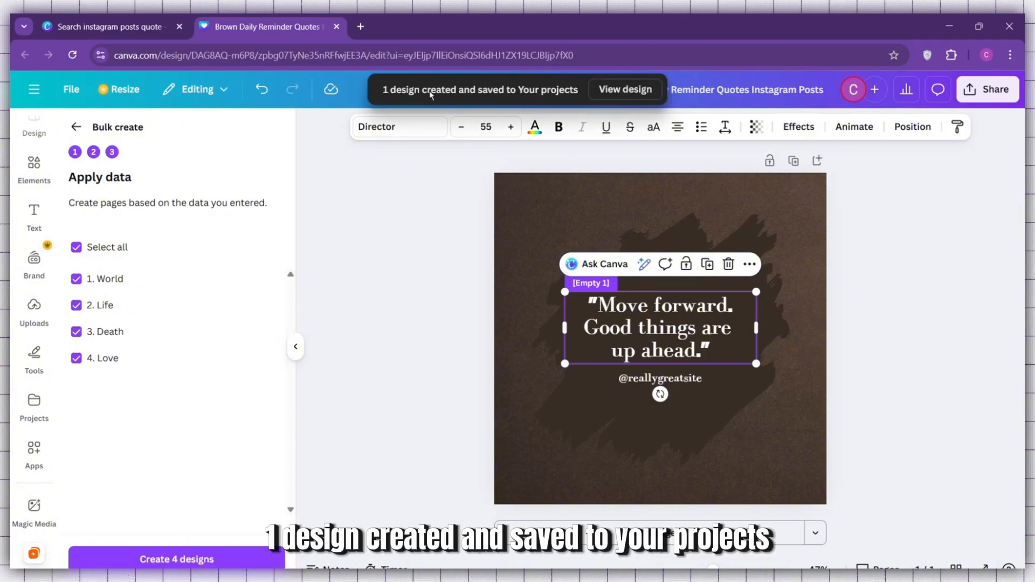
pyautogui.click(619, 95)
# - Review every generated page to check how the replaced text fits and whether its spacing and formatting are right
pyautogui.scroll(-10, 591, 322)
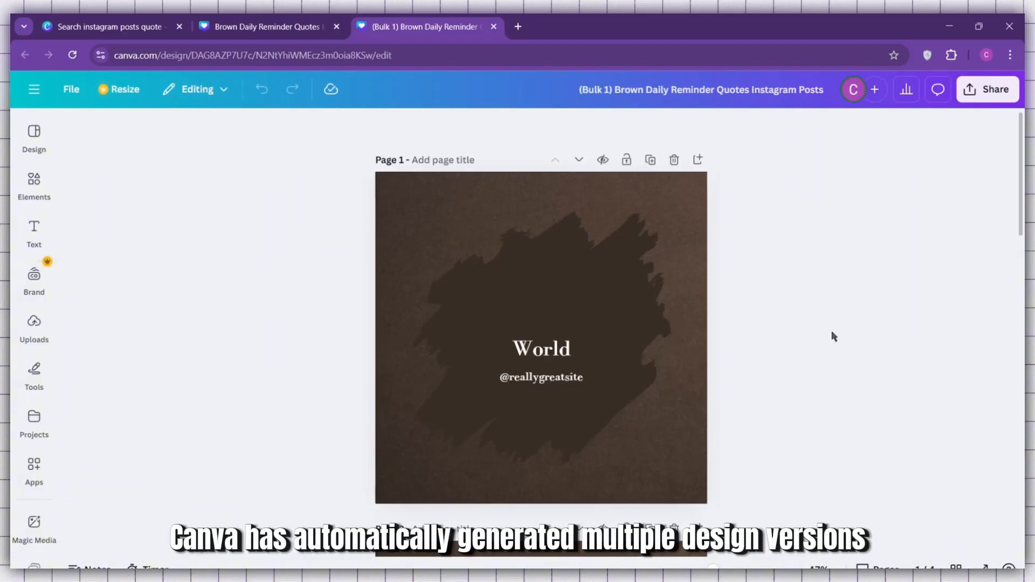
pyautogui.scroll(-15, 834, 336)
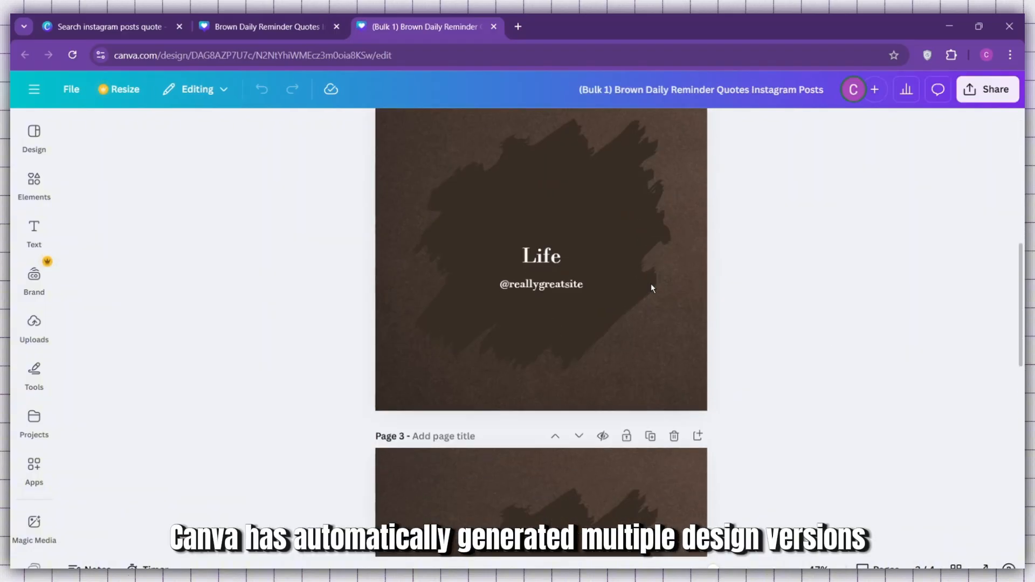
pyautogui.scroll(14, 635, 332)
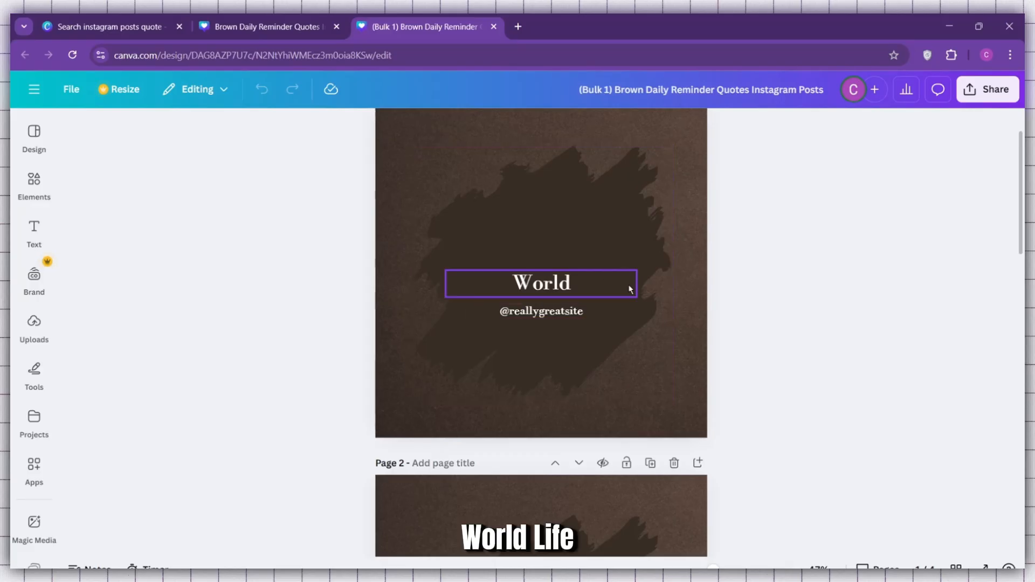
pyautogui.scroll(-7, 630, 286)
pyautogui.scroll(-12, 674, 312)
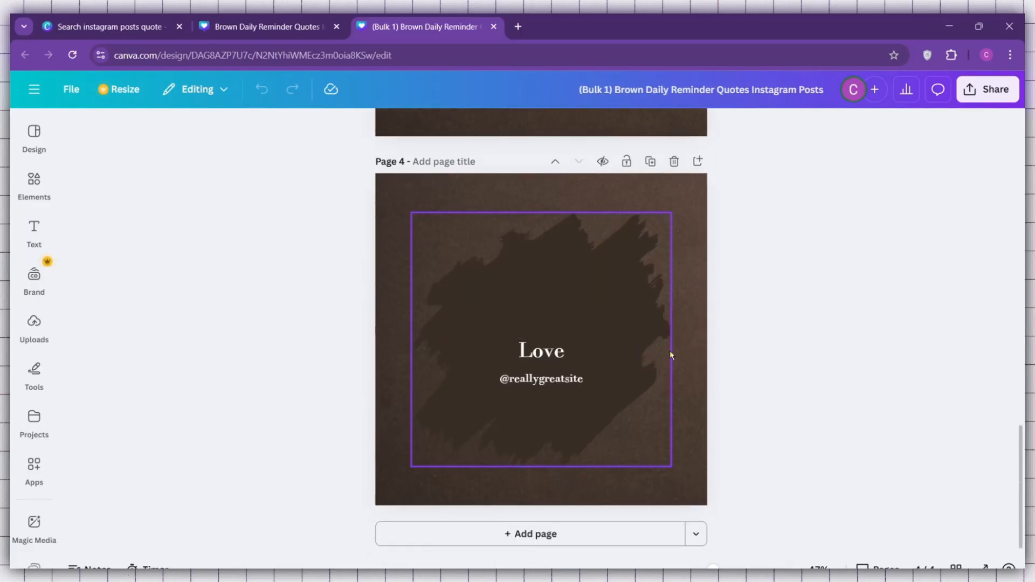
pyautogui.scroll(4, 813, 371)
pyautogui.scroll(18, 813, 366)
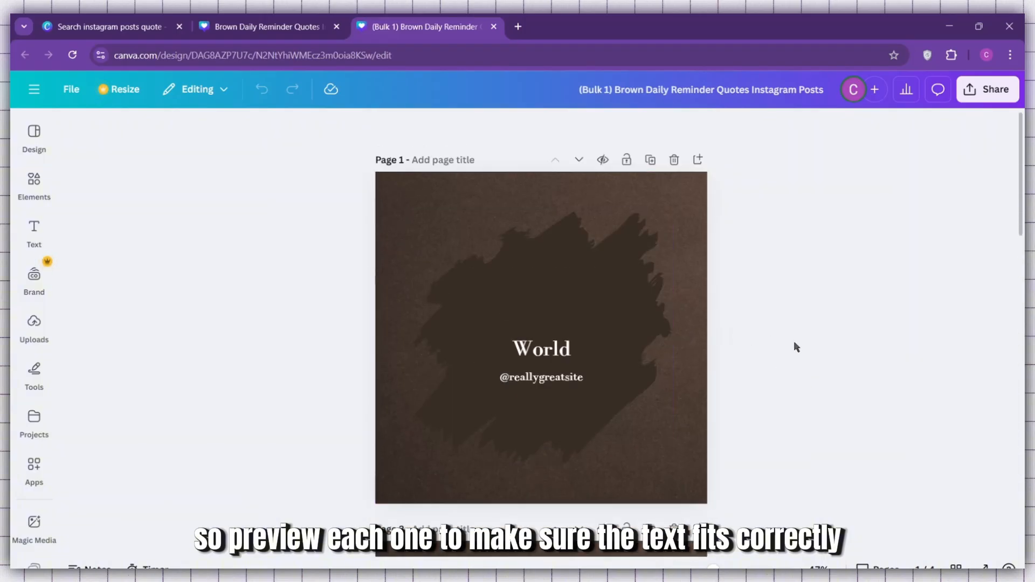
pyautogui.scroll(-9, 763, 332)
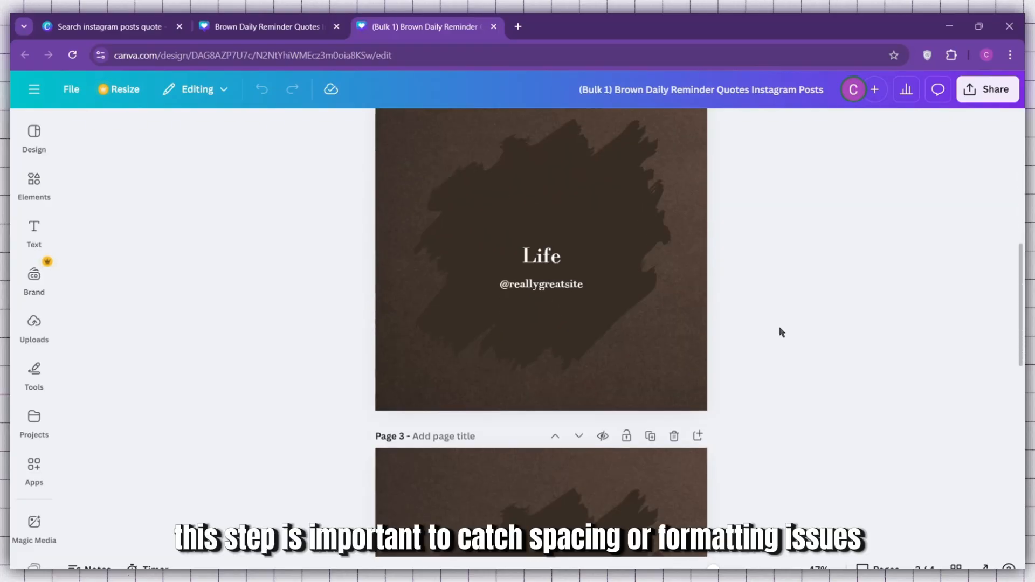
pyautogui.scroll(3, 781, 332)
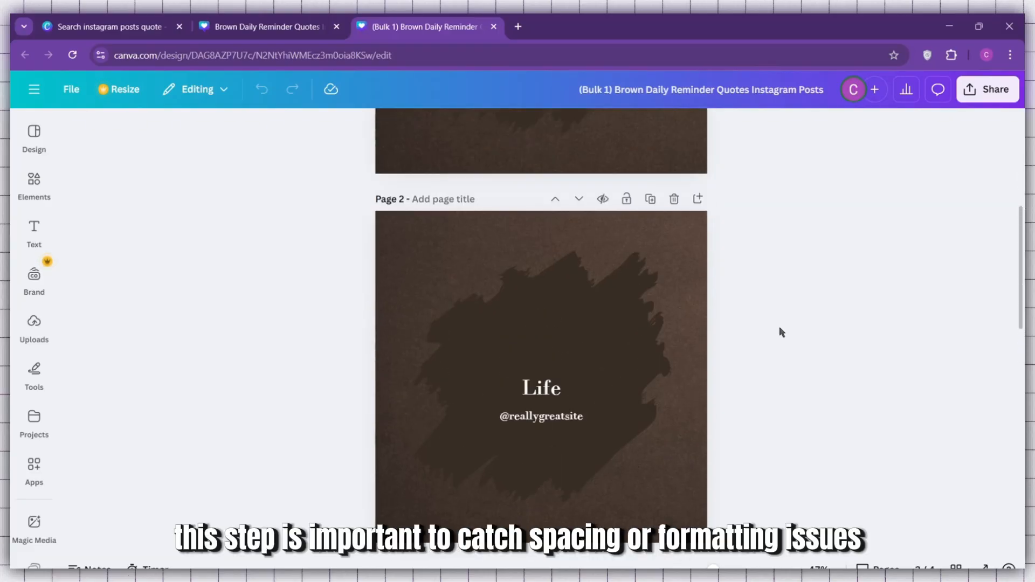
pyautogui.scroll(-15, 724, 320)
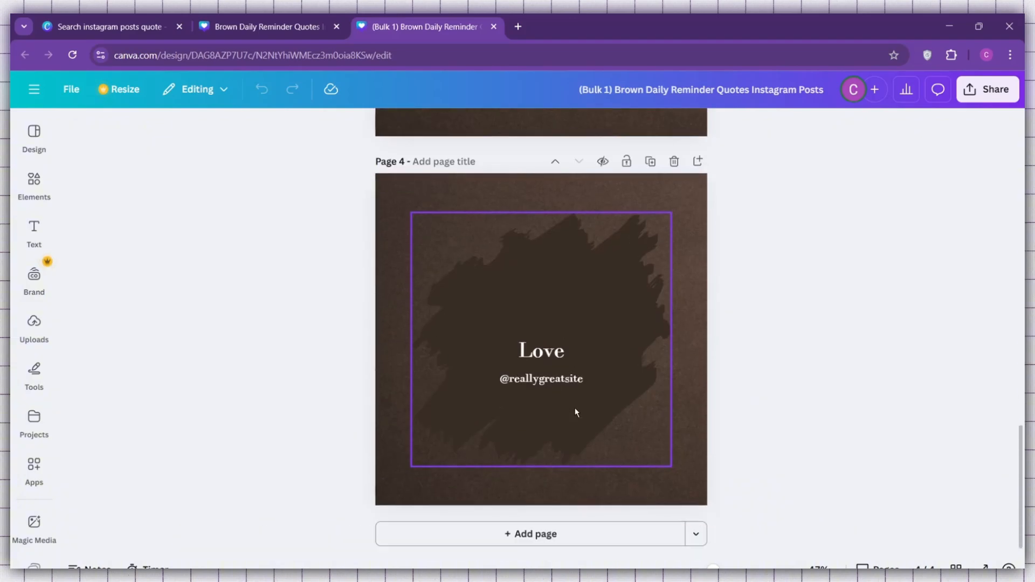
pyautogui.scroll(18, 716, 380)
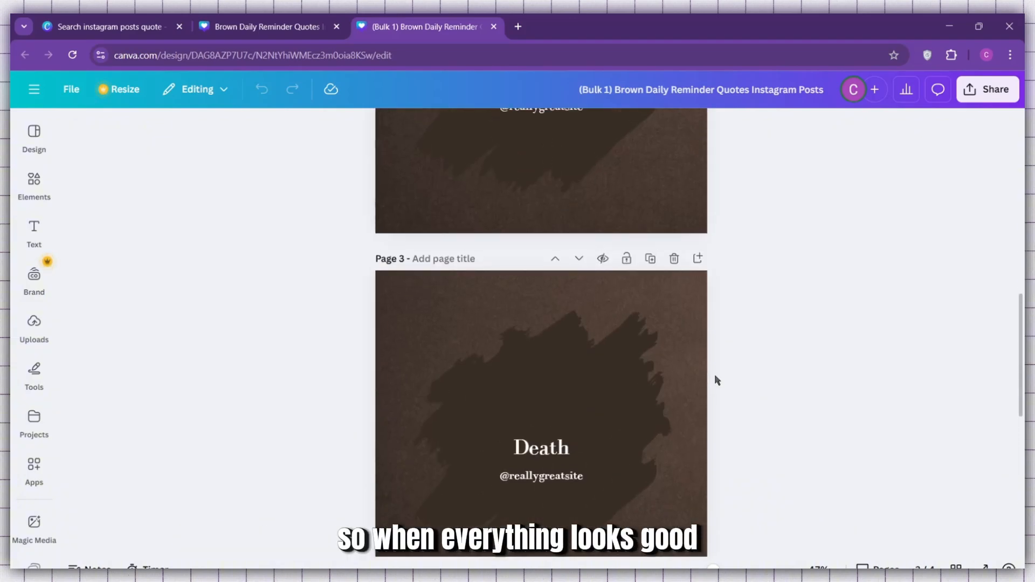
# - Open the design's download options, check which file types are offered, and close them without downloading
pyautogui.click(970, 97)
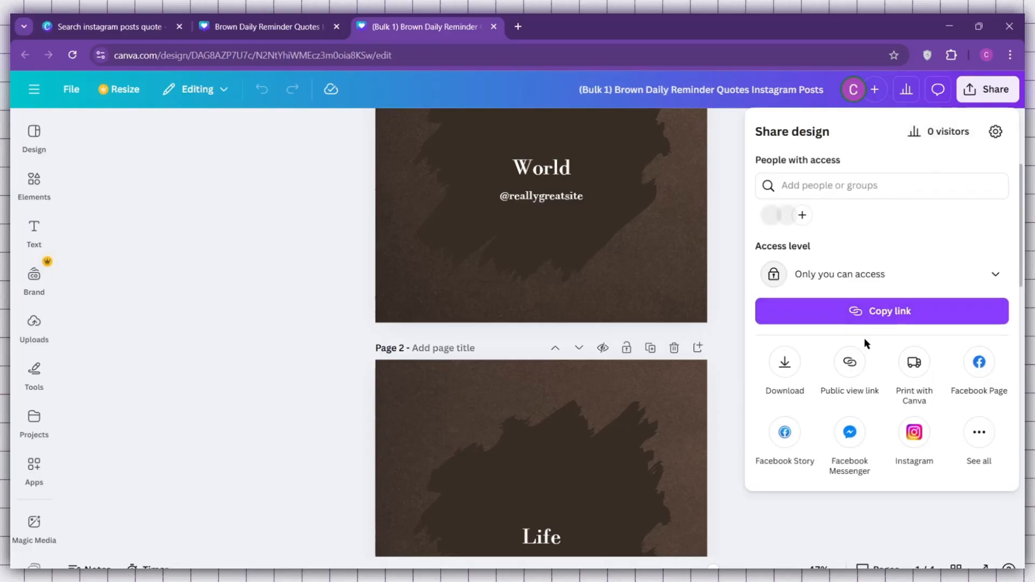
pyautogui.click(784, 364)
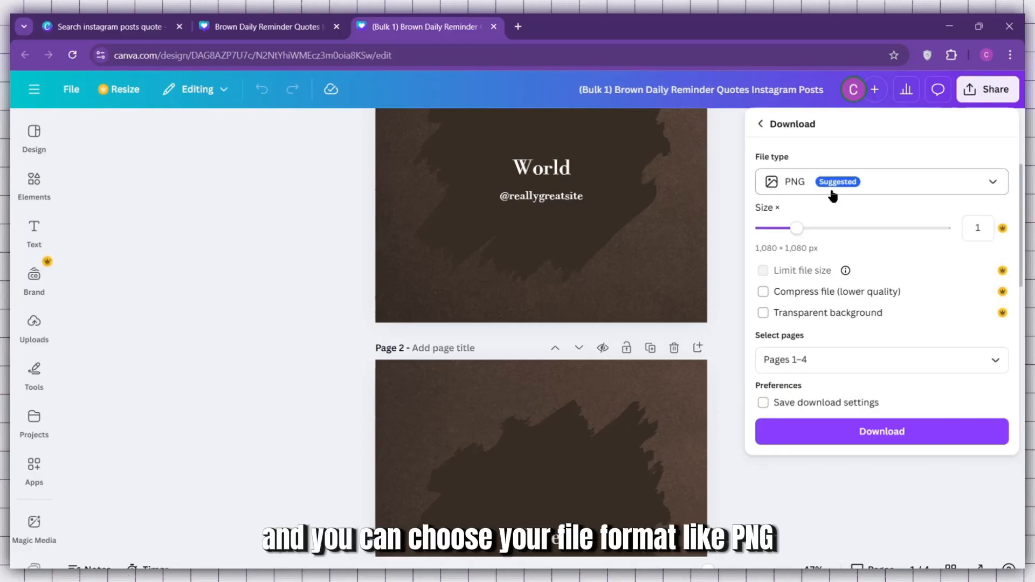
pyautogui.click(873, 189)
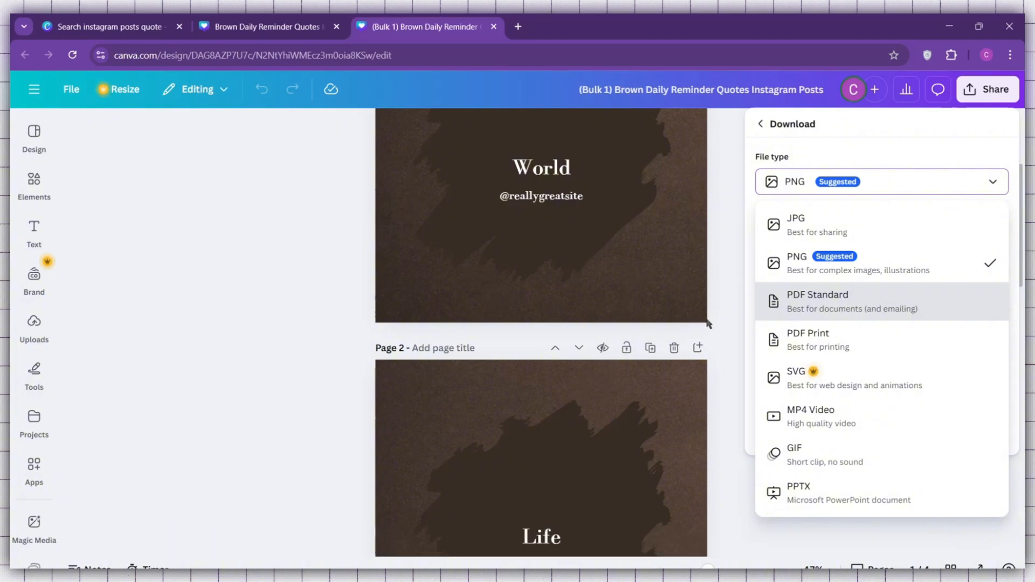
pyautogui.click(722, 323)
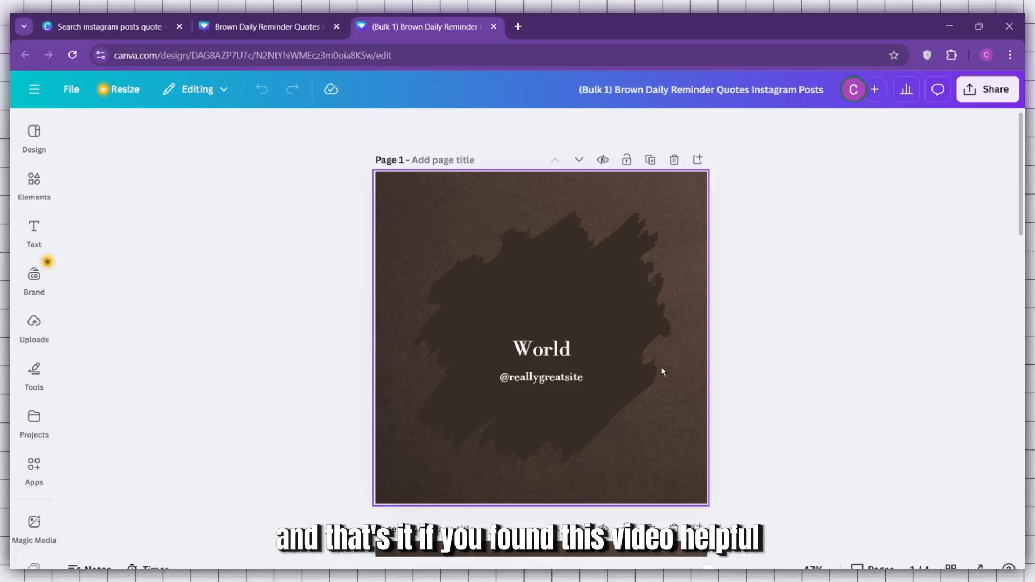
pyautogui.scroll(-15, 725, 386)
pyautogui.scroll(-5, 697, 370)
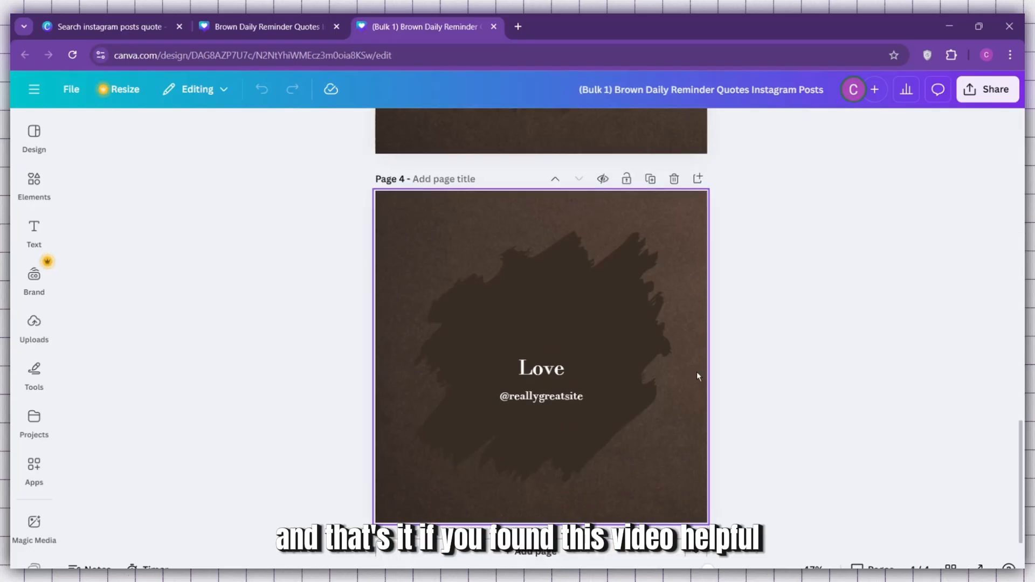
pyautogui.scroll(11, 694, 370)
pyautogui.scroll(6, 684, 345)
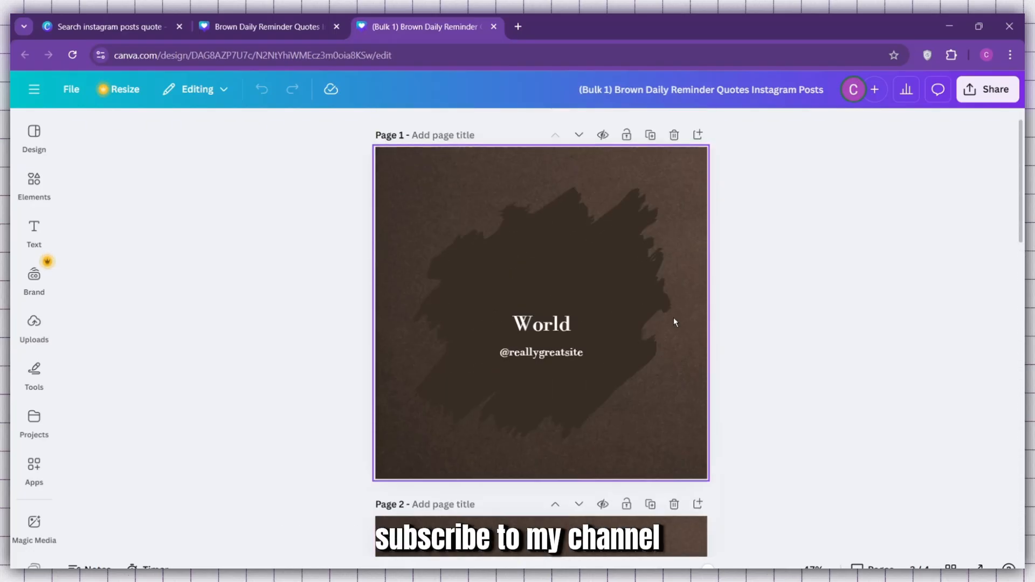
pyautogui.scroll(-5, 725, 329)
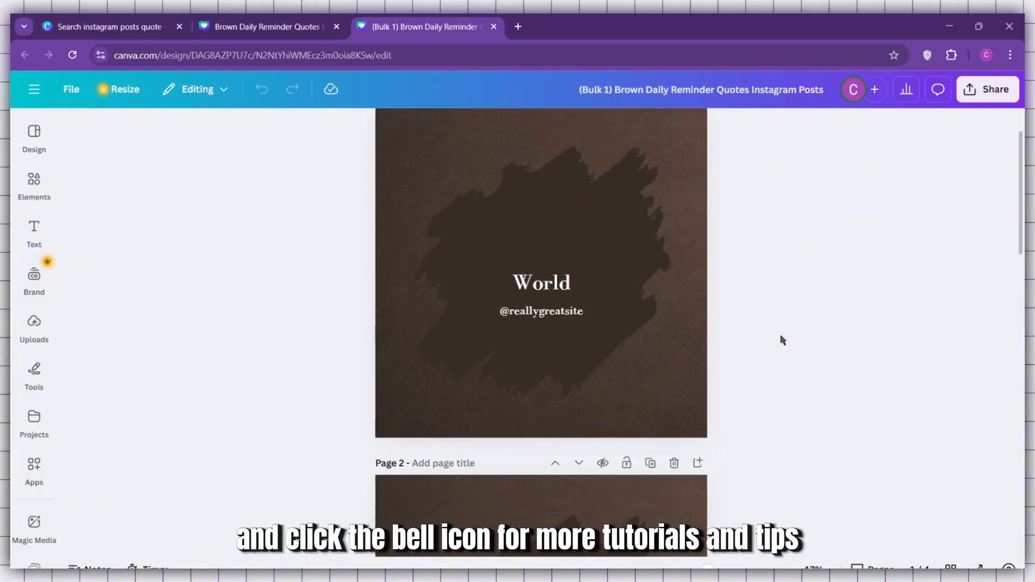